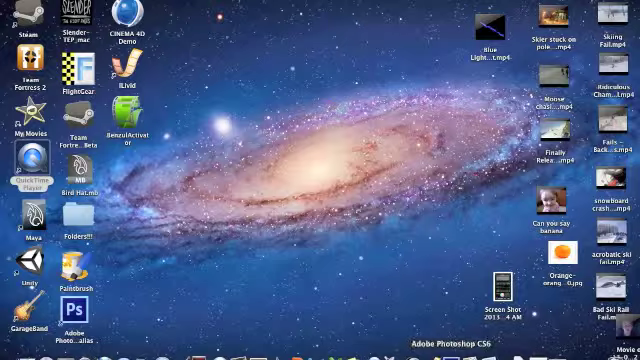
Launch Adobe Photoshop CS6 from its Dock icon.
left_click(450, 355)
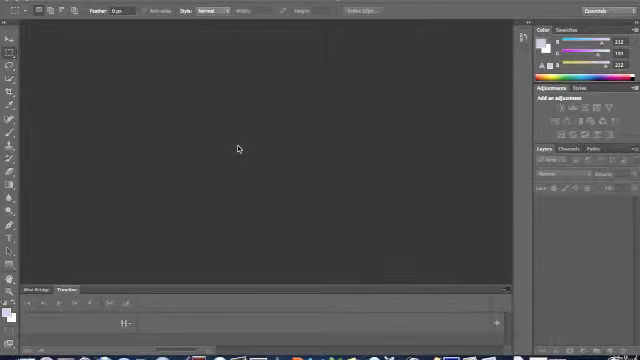
Cancel the File > Open dialog without choosing a file, then launch Photo Booth.
left_click(85, 1)
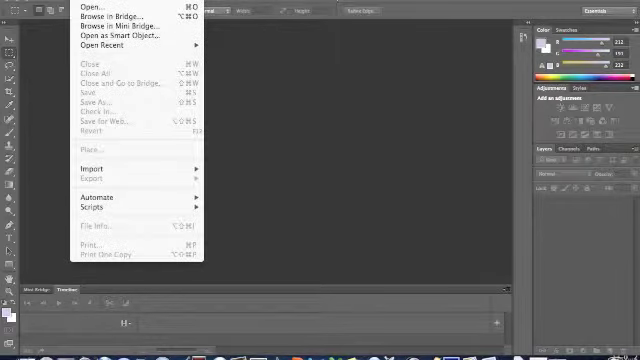
left_click(93, 7)
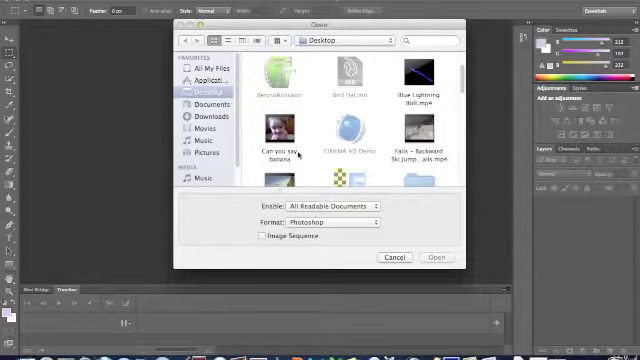
scroll(298, 155, "down", 1)
scroll(298, 155, "down", 2)
scroll(298, 155, "down", 3)
scroll(298, 155, "down", 1)
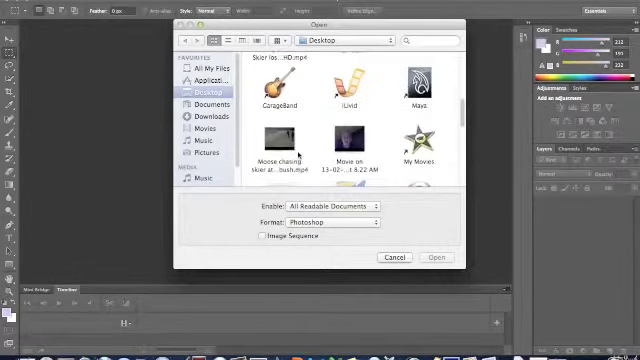
scroll(298, 155, "down", 1)
scroll(298, 155, "down", 1)
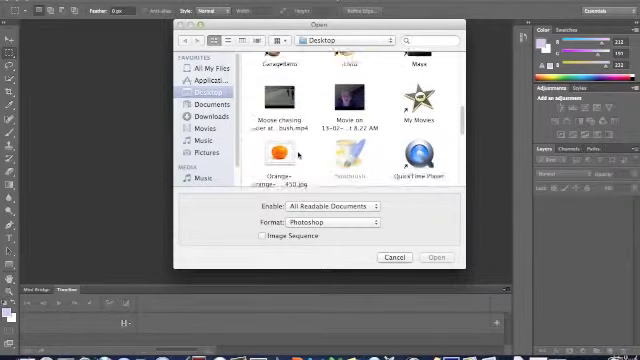
scroll(298, 155, "down", 3)
scroll(298, 155, "down", 1)
scroll(298, 155, "down", 2)
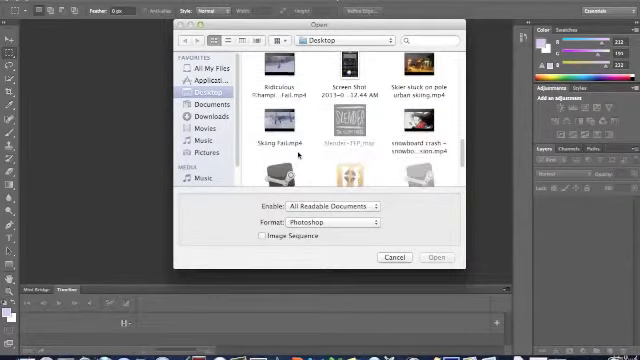
scroll(298, 155, "down", 2)
scroll(298, 155, "down", 2)
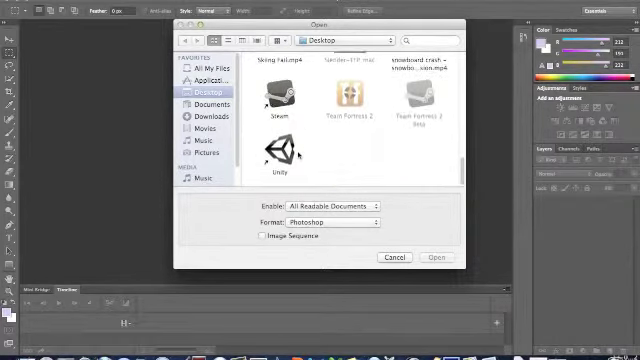
scroll(298, 155, "up", 5)
scroll(298, 155, "down", 2)
scroll(298, 155, "up", 4)
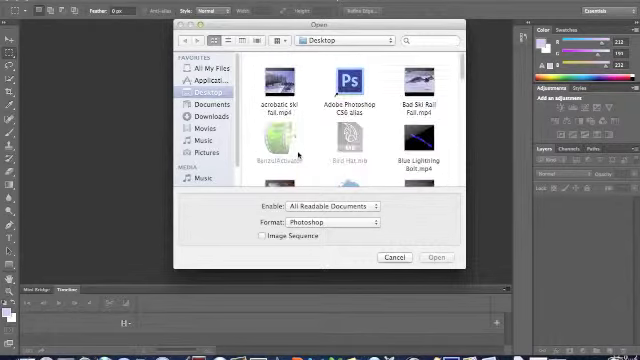
left_click(394, 257)
left_click(200, 356)
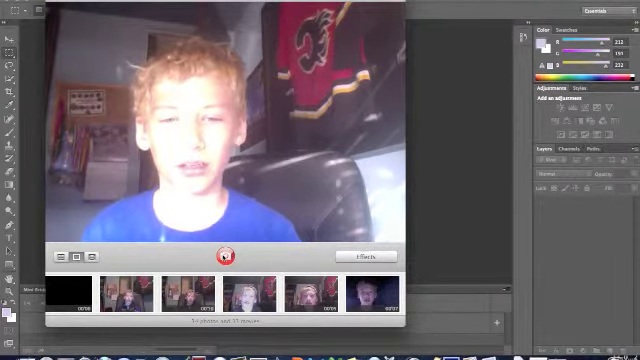
Record a webcam movie clip in Photo Booth, quit it, and shift Photoshop's window left.
left_click(92, 257)
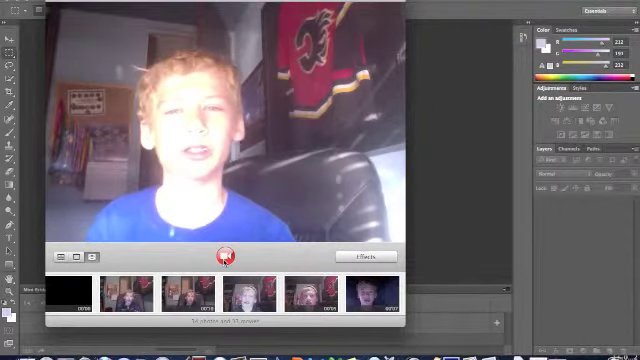
left_click(225, 257)
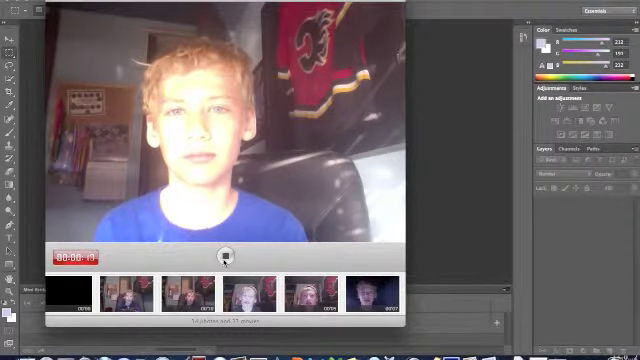
left_click(226, 256)
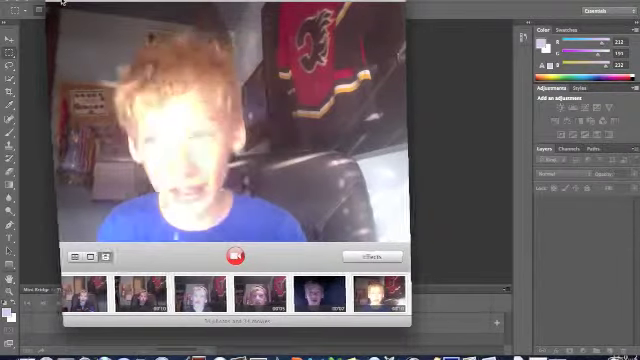
key("super+q")
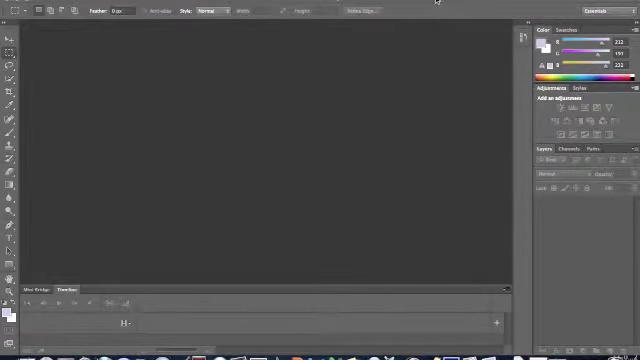
left_click_drag(436, 2, 393, 2)
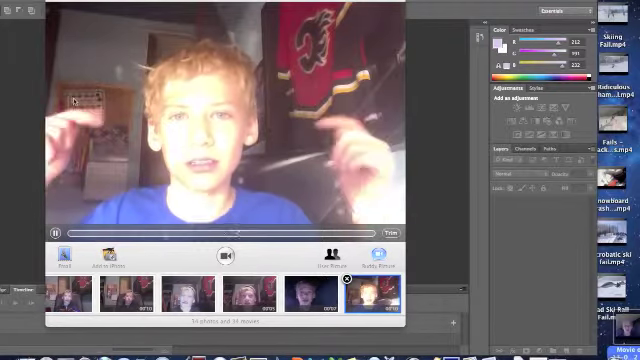
Close Photo Booth, move Photoshop's window back, and hide then restore it.
left_click(50, 3)
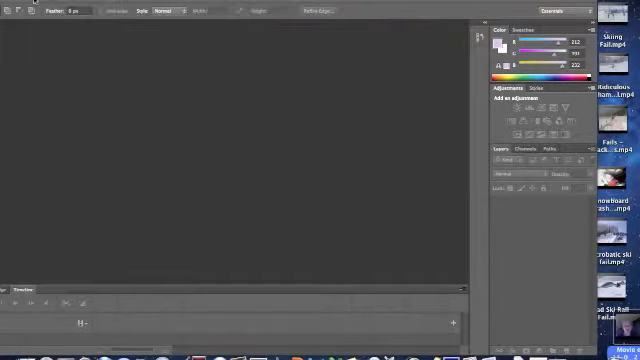
left_click_drag(320, 2, 365, 2)
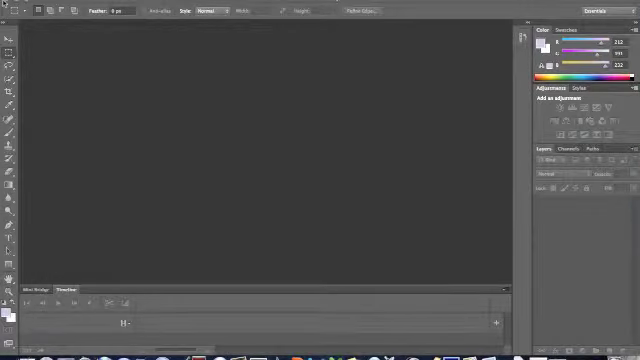
left_click(14, 4)
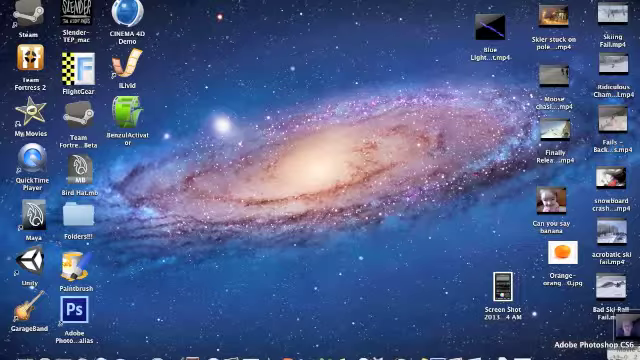
left_click(586, 355)
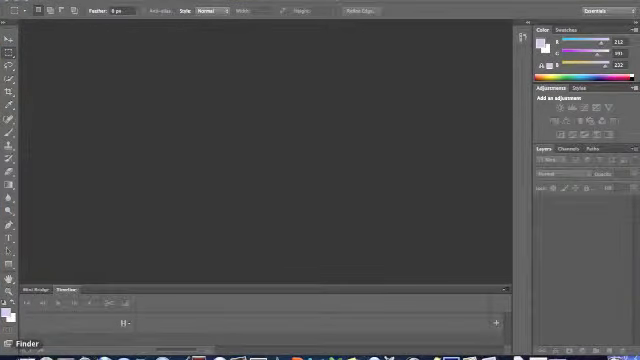
Relaunch Photo Booth from the Applications folder in a Finder window.
left_click(10, 354)
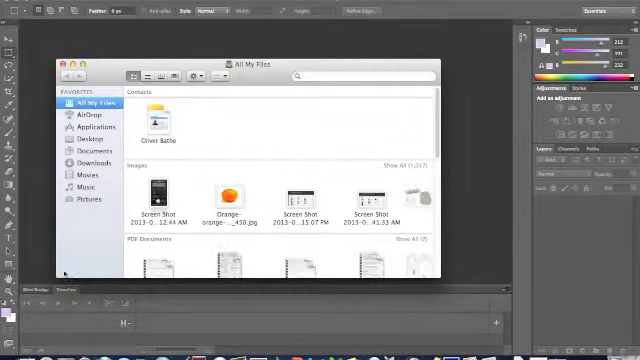
left_click(100, 127)
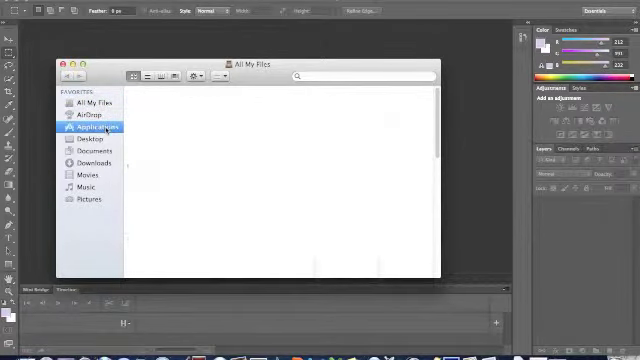
scroll(212, 176, "down", 5)
scroll(212, 176, "down", 2)
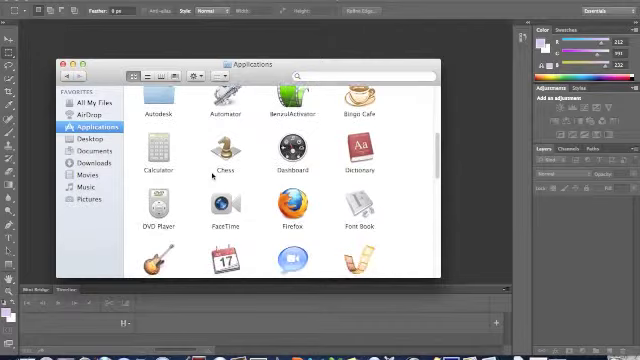
scroll(212, 176, "down", 5)
scroll(212, 176, "down", 1)
scroll(212, 176, "down", 1)
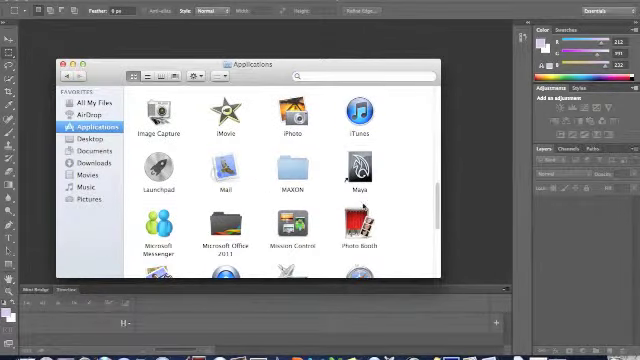
double_click(351, 230)
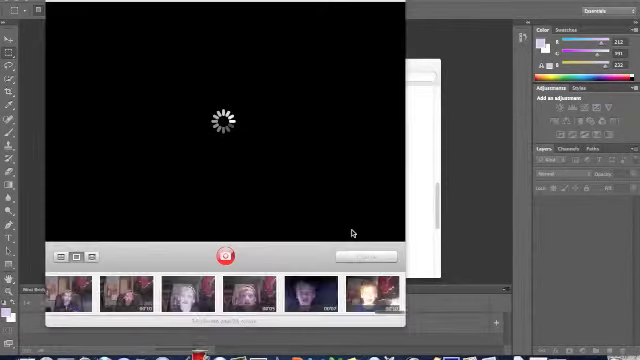
Copy the latest recorded movie into the Applications folder with administrator authorization.
left_click(380, 302)
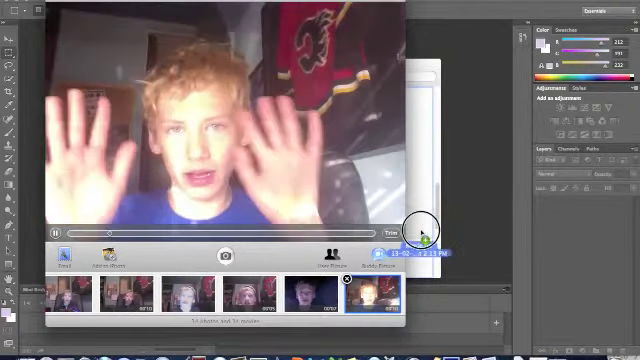
left_click_drag(422, 238, 421, 233)
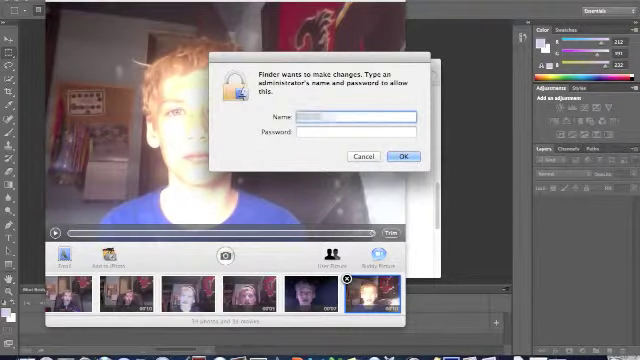
key("Tab")
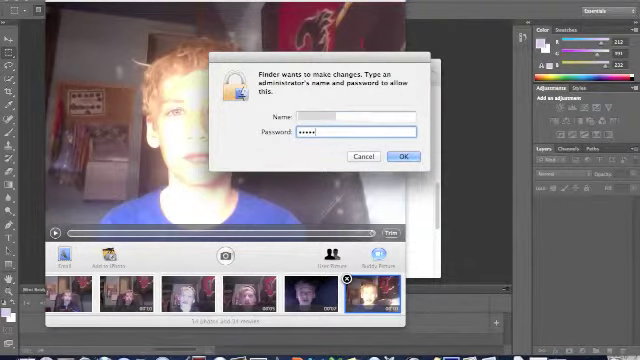
left_click(407, 157)
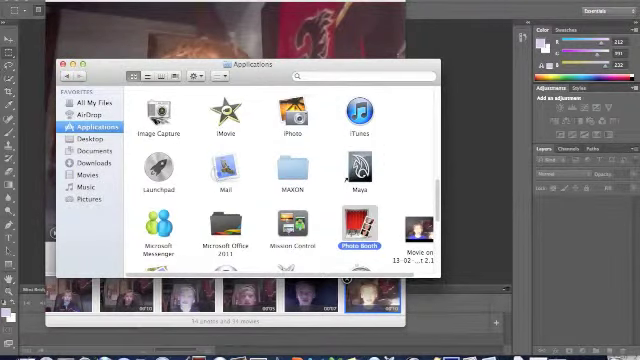
Quit Photo Booth and drag the webcam movie file onto Photoshop to open it.
key("super+q")
left_click_drag(418, 232, 267, 47)
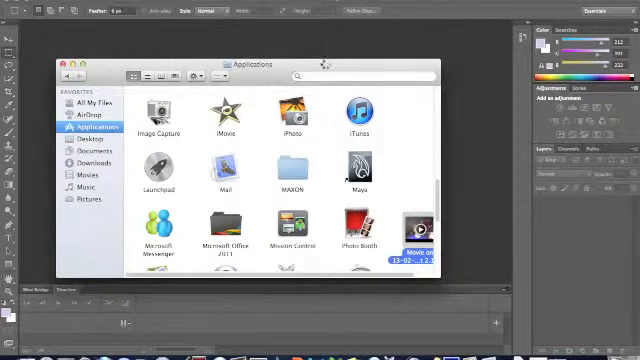
left_click_drag(324, 64, 324, 65)
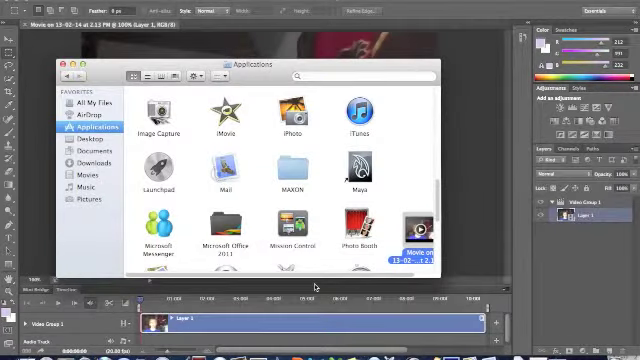
Move the movie into Applications with administrator authorization, then bring the movie document into view.
mouse_move(418, 212)
left_mouse_down()
mouse_move(382, 254)
mouse_move(358, 160)
mouse_move(614, 342)
left_mouse_up()
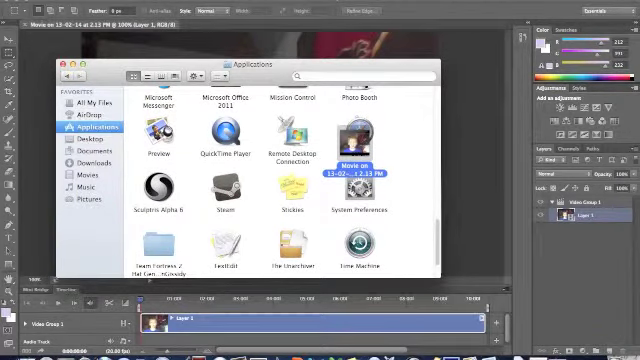
left_click_drag(358, 150, 358, 152)
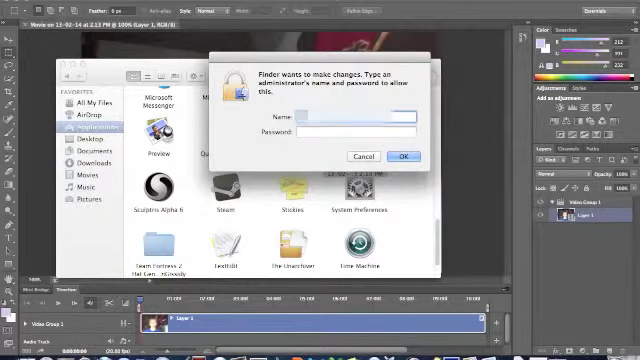
type("admin")
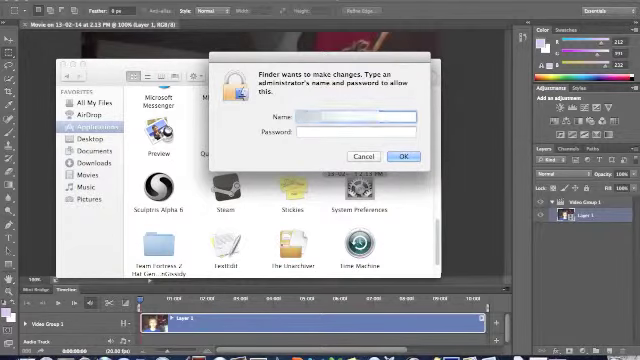
key("BackSpace")
key("BackSpace")
key("BackSpace")
key("Tab")
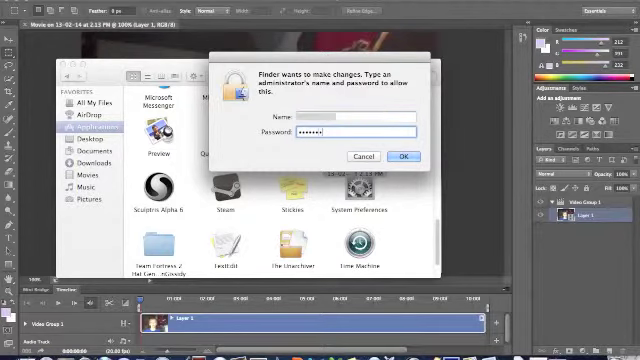
left_click(403, 156)
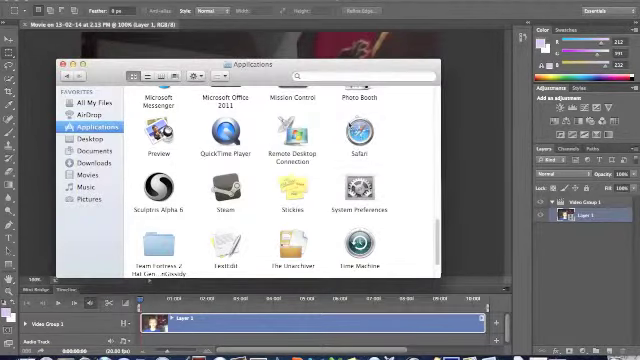
left_click(32, 28)
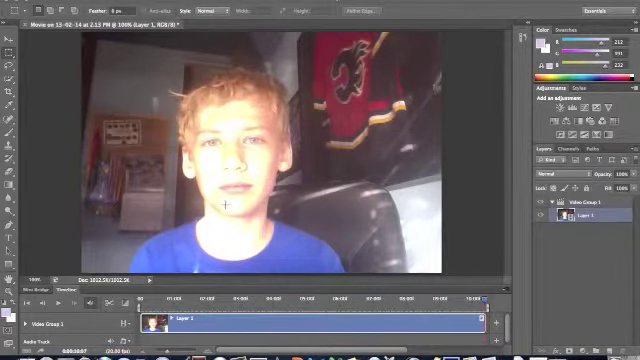
Apply Mosaic with cell size 21 to the frame, then marquee the face and deselect.
left_click(245, 0)
mouse_move(270, 130)
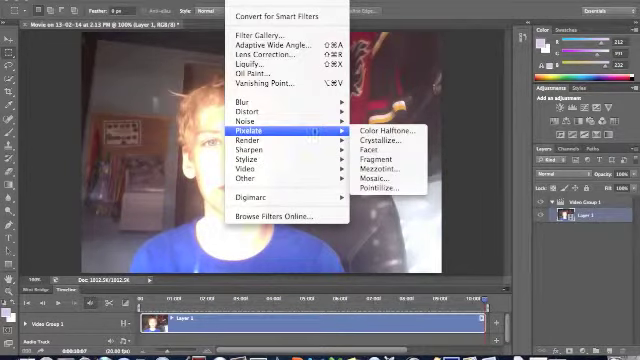
left_click(387, 180)
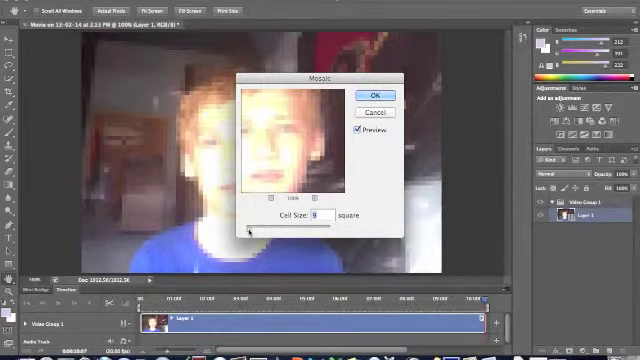
mouse_move(249, 232)
left_mouse_down()
mouse_move(343, 229)
mouse_move(217, 221)
mouse_move(267, 229)
mouse_move(253, 231)
left_mouse_up()
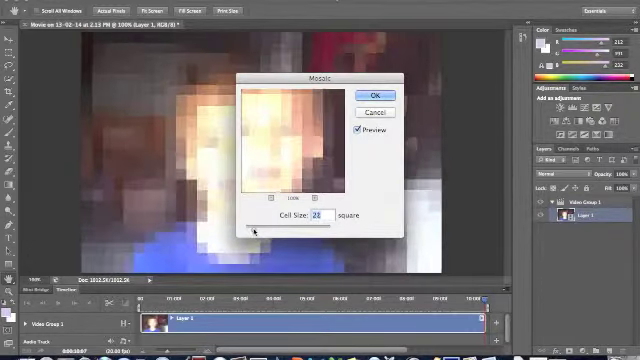
left_click(378, 96)
key("m")
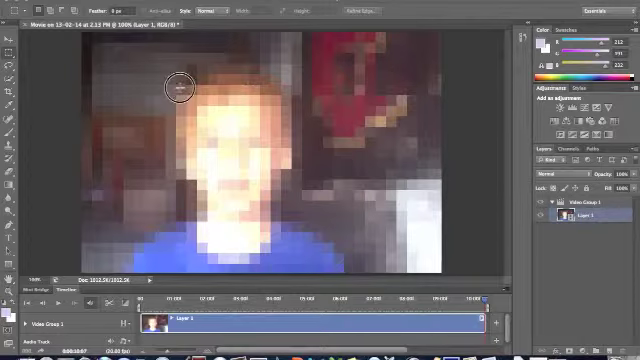
left_click_drag(179, 88, 294, 241)
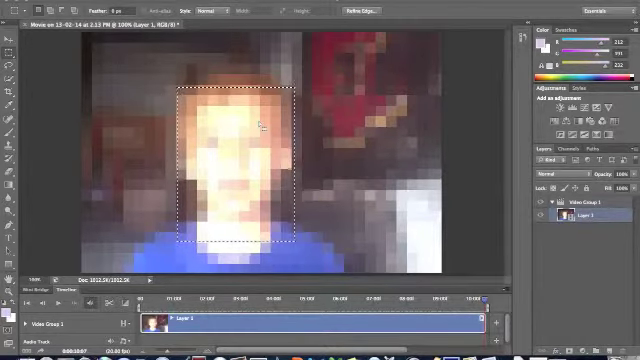
left_click(260, 123)
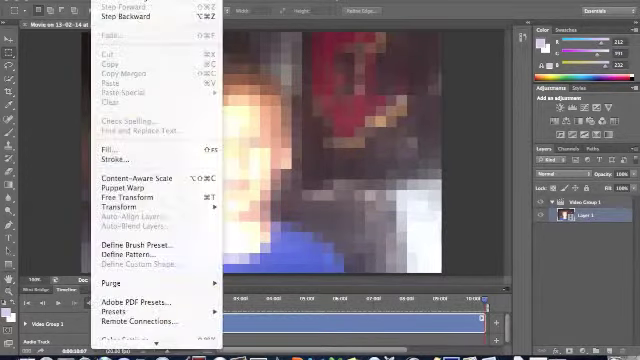
Create the blank Untitled-1 document at Default Photoshop Size.
left_click(83, 97)
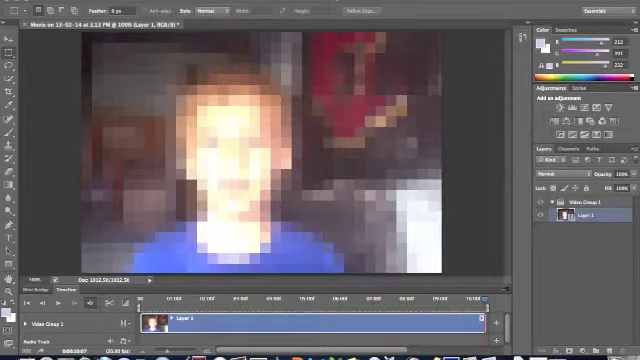
left_click(85, 1)
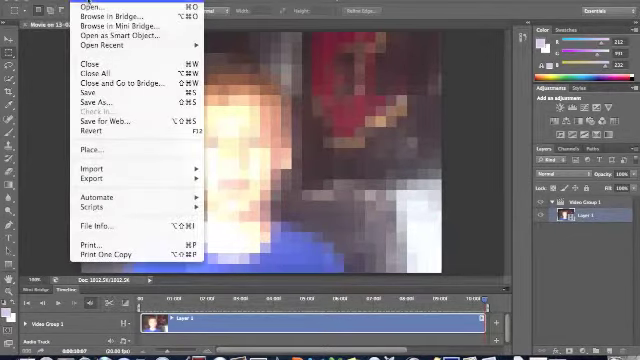
left_click(95, 0)
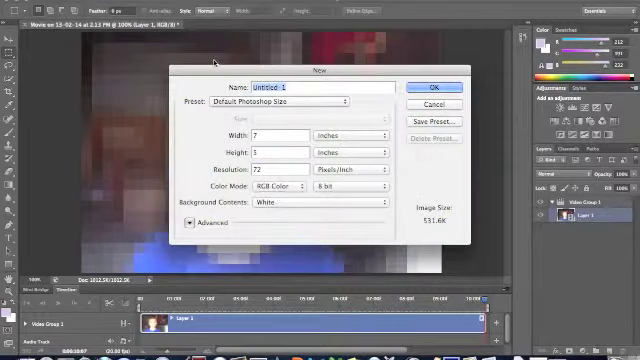
left_click(433, 87)
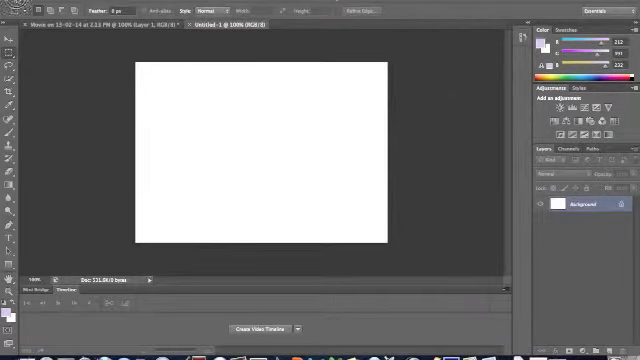
Minimize Photoshop with Cmd+M and launch Photo Booth from the Dock.
key("super+m")
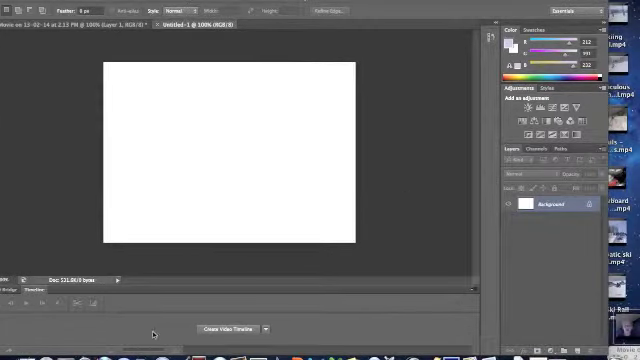
left_click(203, 352)
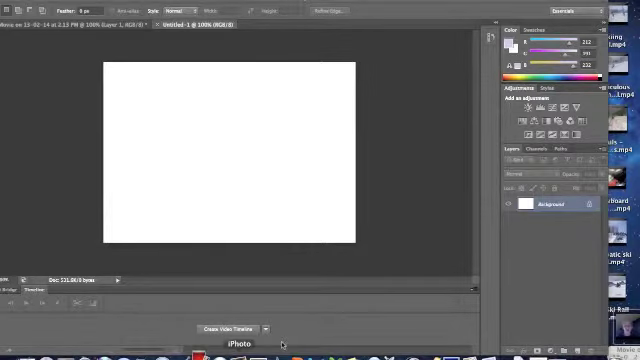
Drag the latest Photo Booth movie onto Untitled-1, then reopen Photo Booth and lower its window.
left_click(368, 293)
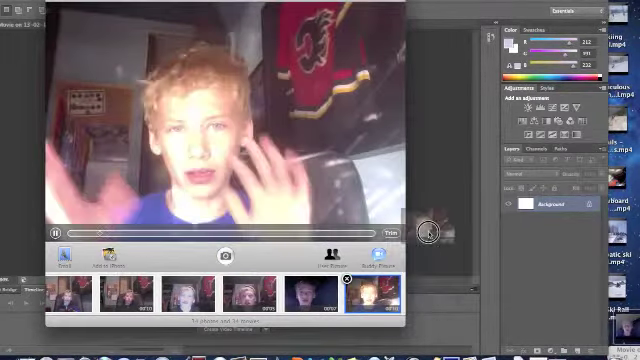
left_click_drag(418, 254, 429, 232)
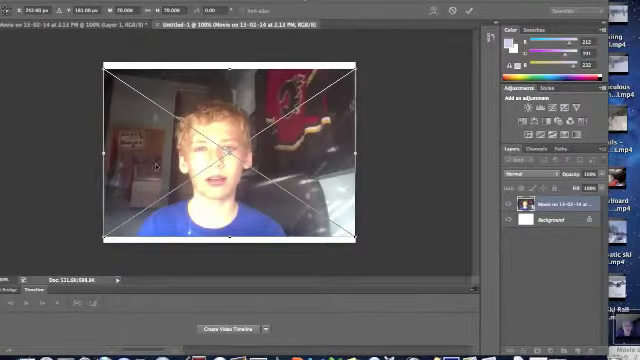
left_click(208, 352)
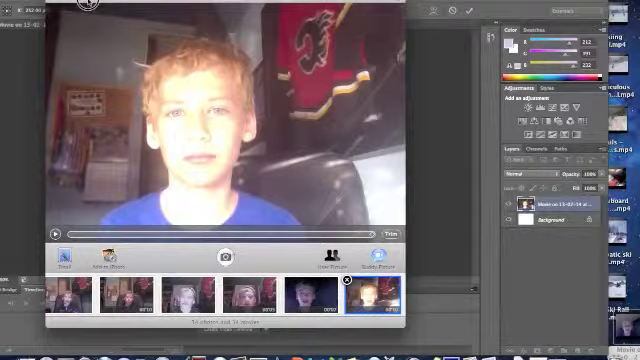
left_click_drag(88, 2, 73, 67)
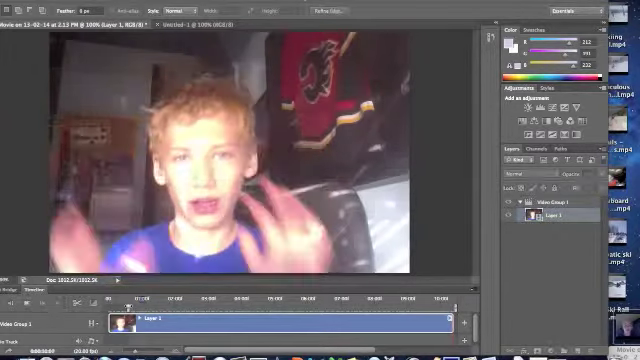
Rewind the movie to its first frame and draw a rectangular selection around the boy's face.
left_click_drag(128, 303, 118, 303)
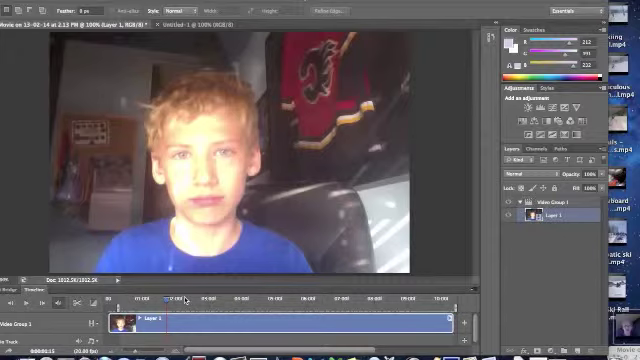
left_click_drag(167, 297, 113, 298)
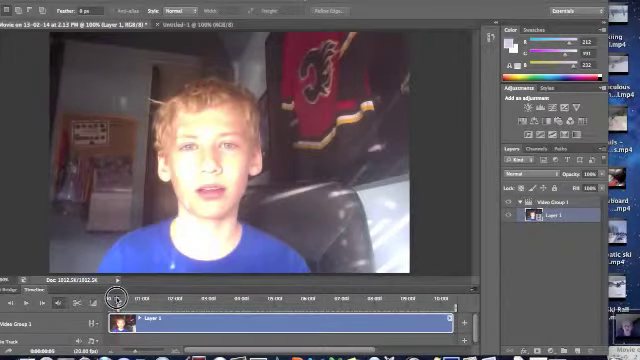
mouse_move(152, 83)
left_mouse_down()
mouse_move(231, 212)
mouse_move(265, 218)
left_mouse_up()
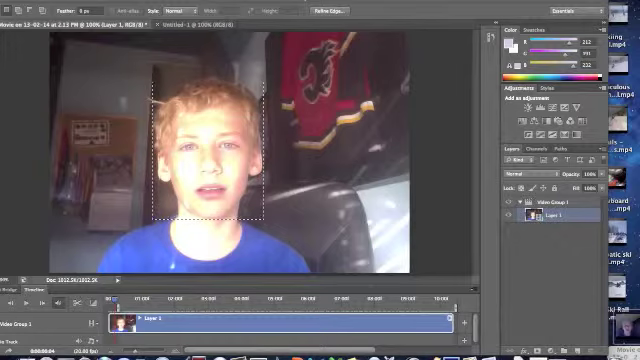
Apply the Pixelate > Mosaic filter with a 21 square cell size to the selected face.
left_click(245, 2)
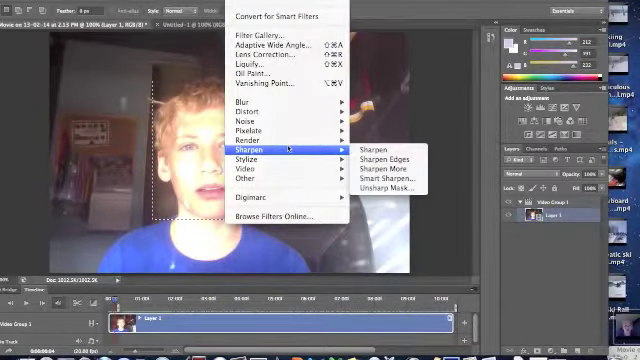
mouse_move(250, 130)
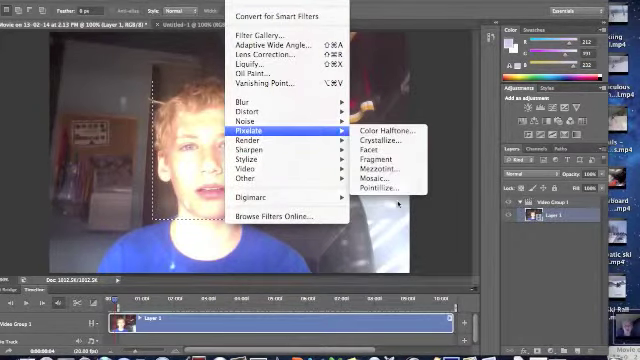
left_click(378, 178)
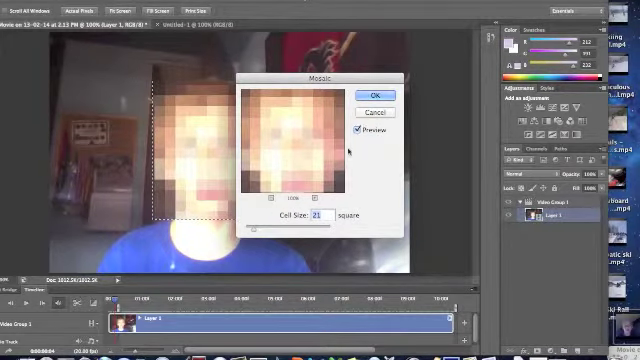
left_click(376, 95)
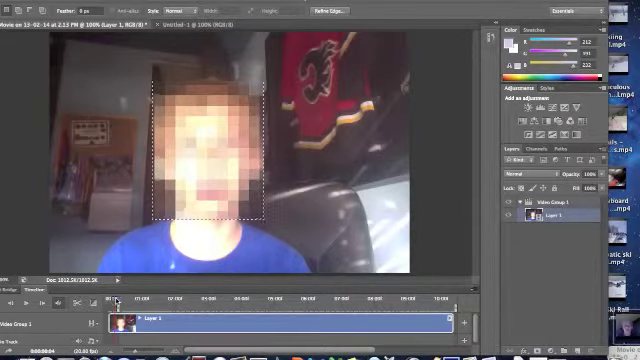
Advance one frame and dismiss the Filter menu without applying anything.
left_click(116, 300)
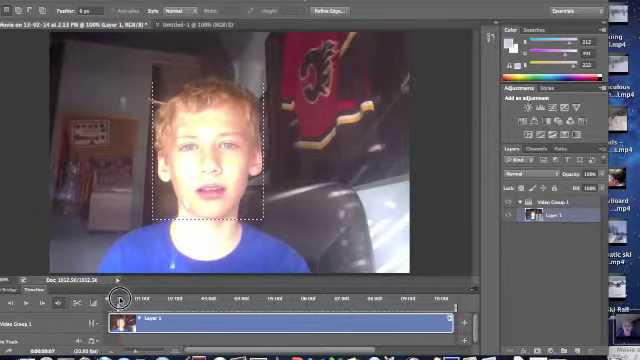
left_click(240, 0)
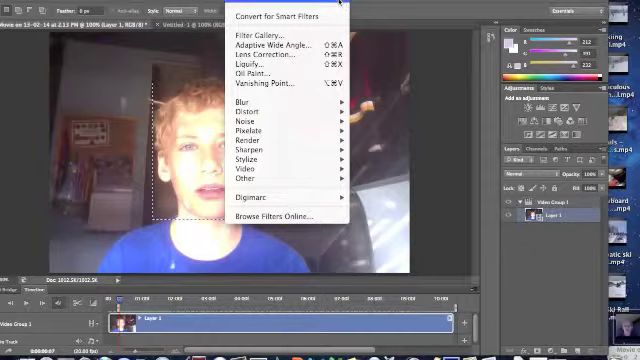
left_click(156, 262)
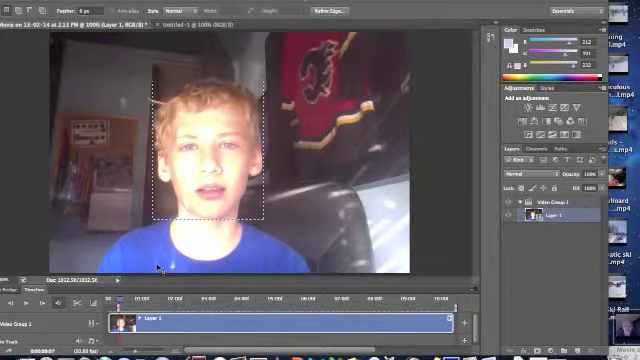
Step the playhead forward through the next ten video frames.
left_click(119, 301)
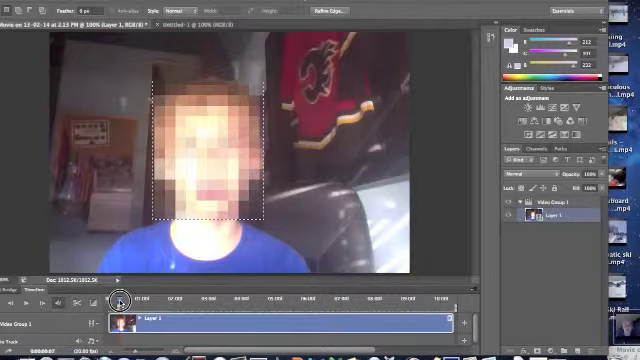
left_click(120, 301)
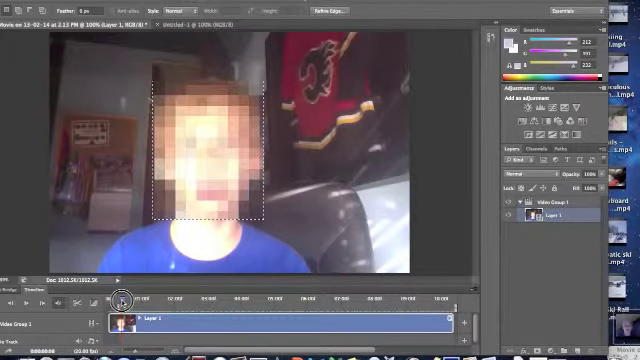
left_click(121, 301)
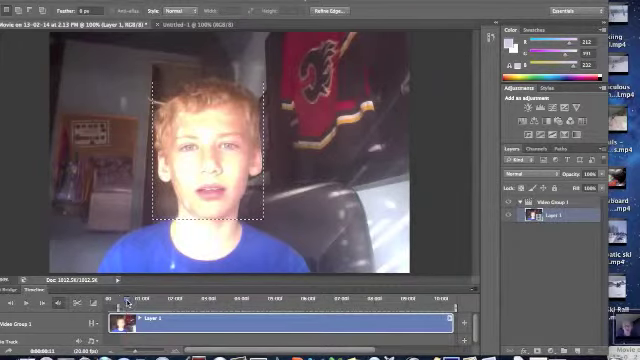
left_click(127, 301)
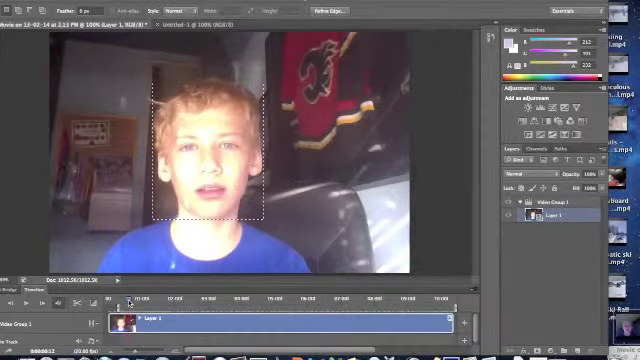
left_click(127, 301)
left_click(131, 301)
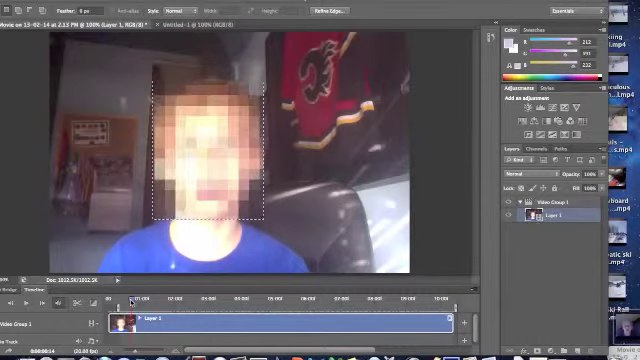
left_click(131, 301)
left_click(135, 301)
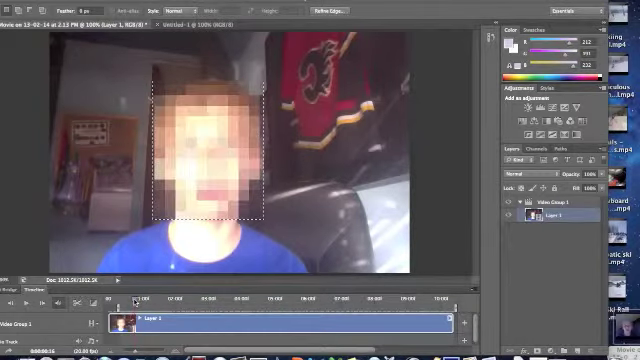
left_click(137, 301)
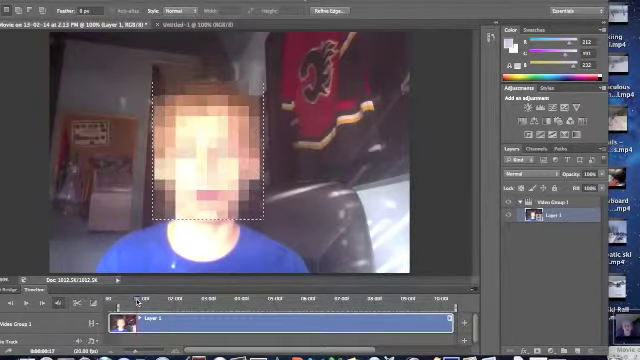
left_click(139, 301)
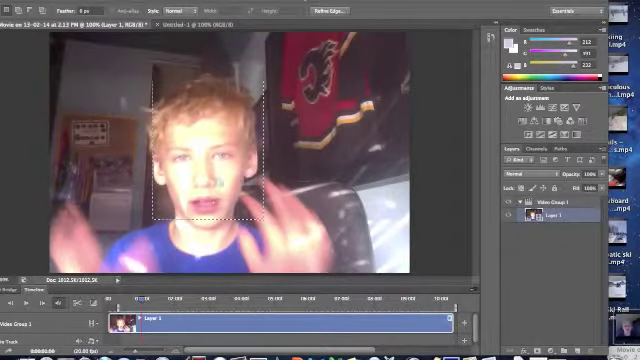
Reapply Mosaic on the next two frames, nudging the selection to follow the face.
left_click(139, 299)
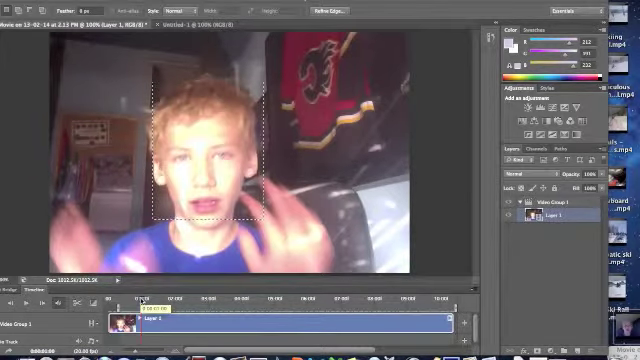
left_click_drag(140, 299, 139, 299)
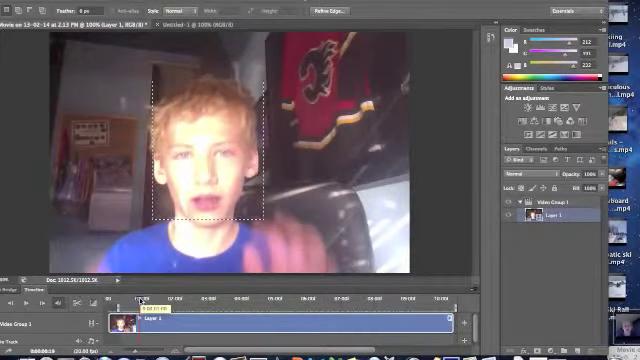
key("ctrl+f")
left_click(141, 299)
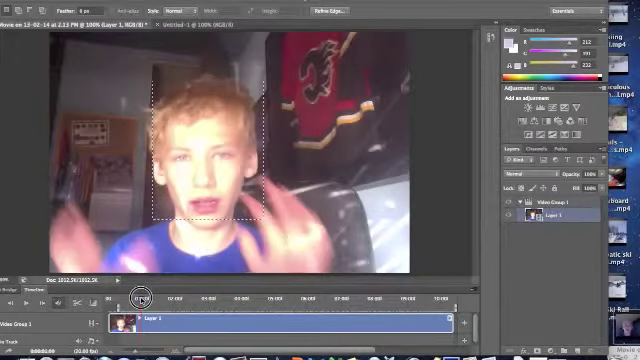
left_click_drag(205, 178, 201, 184)
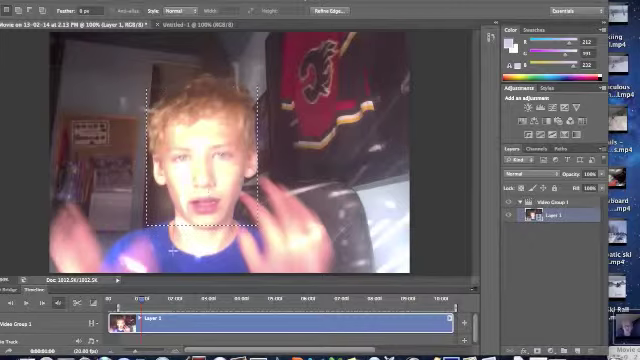
key("ctrl+f")
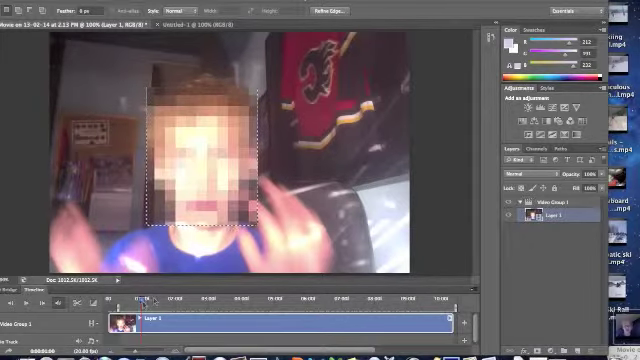
Reapply Mosaic across several later frames, then redraw the face selection on a new frame.
left_click_drag(141, 300, 144, 298)
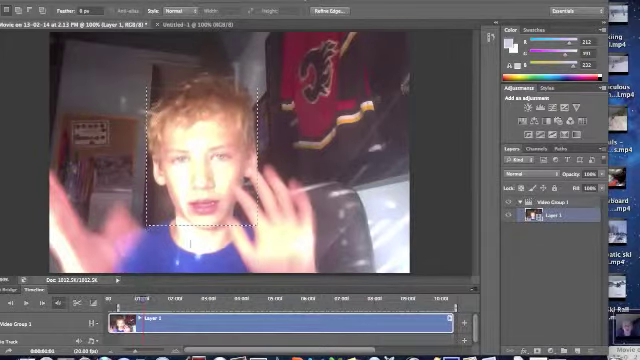
key("ctrl+f")
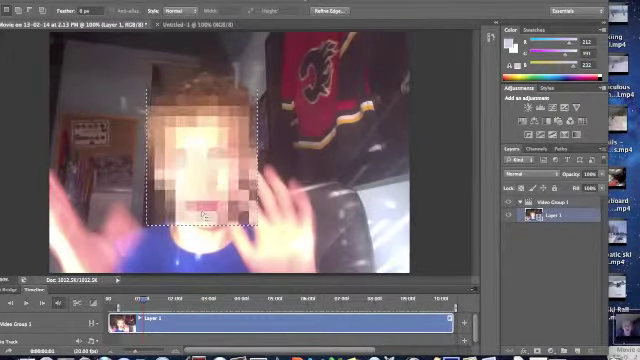
left_click(143, 299)
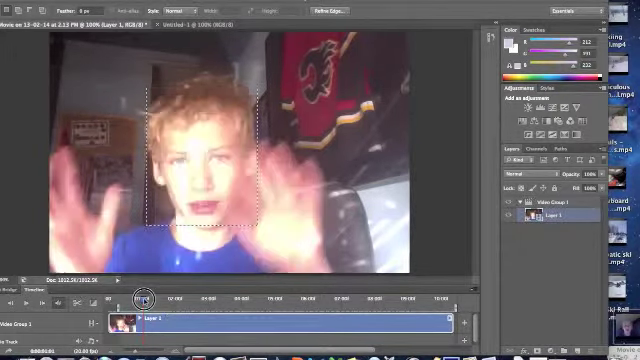
key("ctrl+f")
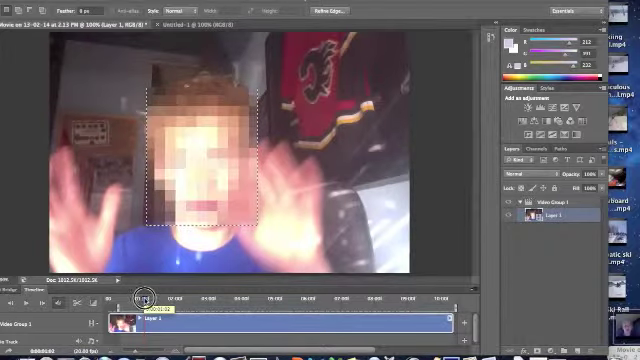
mouse_move(143, 299)
left_mouse_down()
mouse_move(188, 299)
mouse_move(172, 300)
left_mouse_up()
key("ctrl+f")
key("ctrl+f")
key("ctrl+f")
left_click_drag(155, 85, 266, 225)
key("ctrl+f")
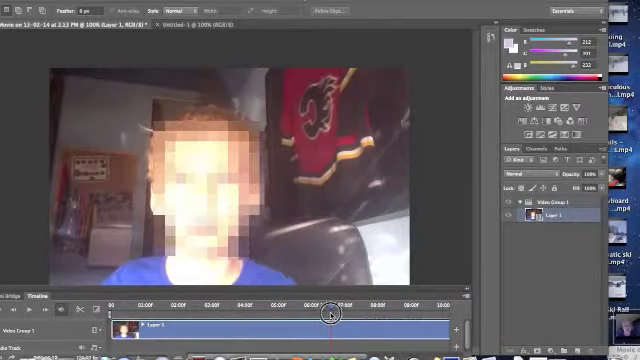
Reselect the face on a late frame, then rewind near the start and play the pixelated video.
left_click_drag(263, 255, 205, 121)
left_click_drag(334, 306, 369, 308)
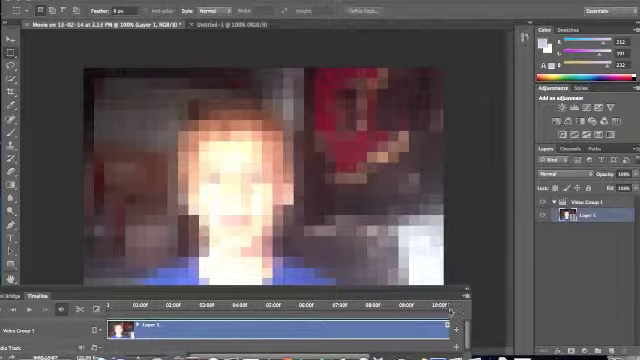
left_click_drag(451, 311, 111, 310)
key("space")
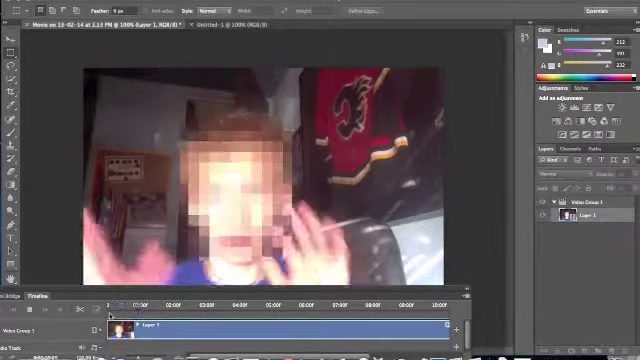